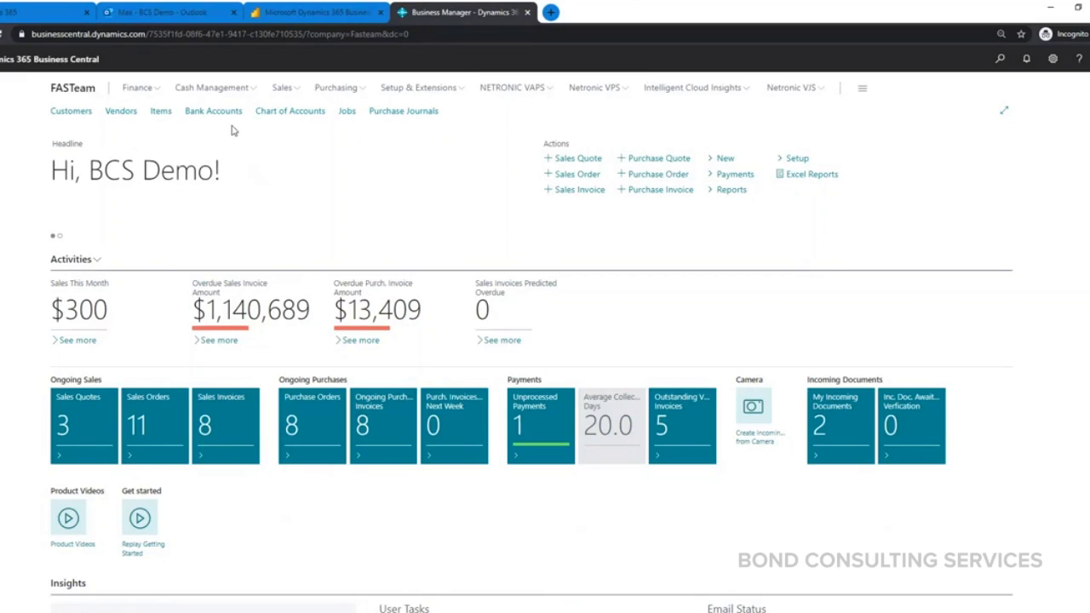
# Step: Browse the Finance and Cash Management area links, then bring up My Settings
pyautogui.click(146, 90)
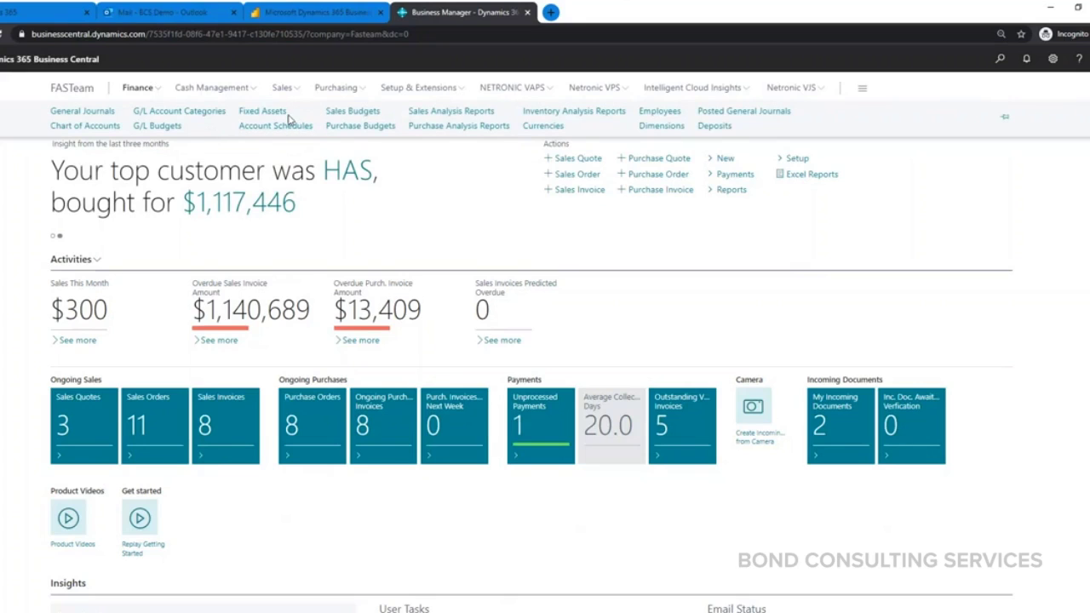
pyautogui.click(236, 89)
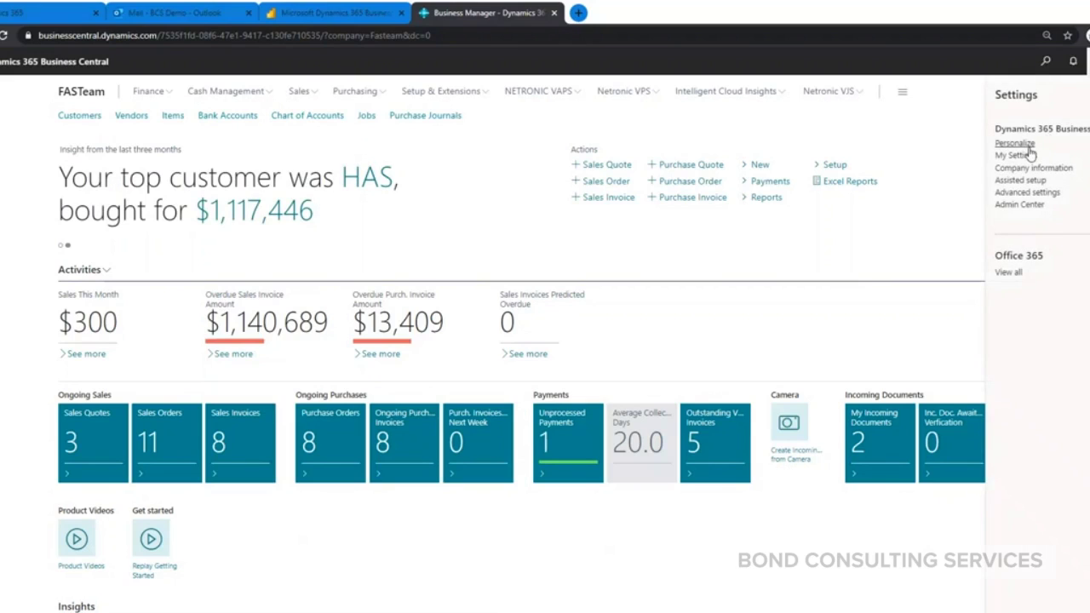
pyautogui.click(1020, 156)
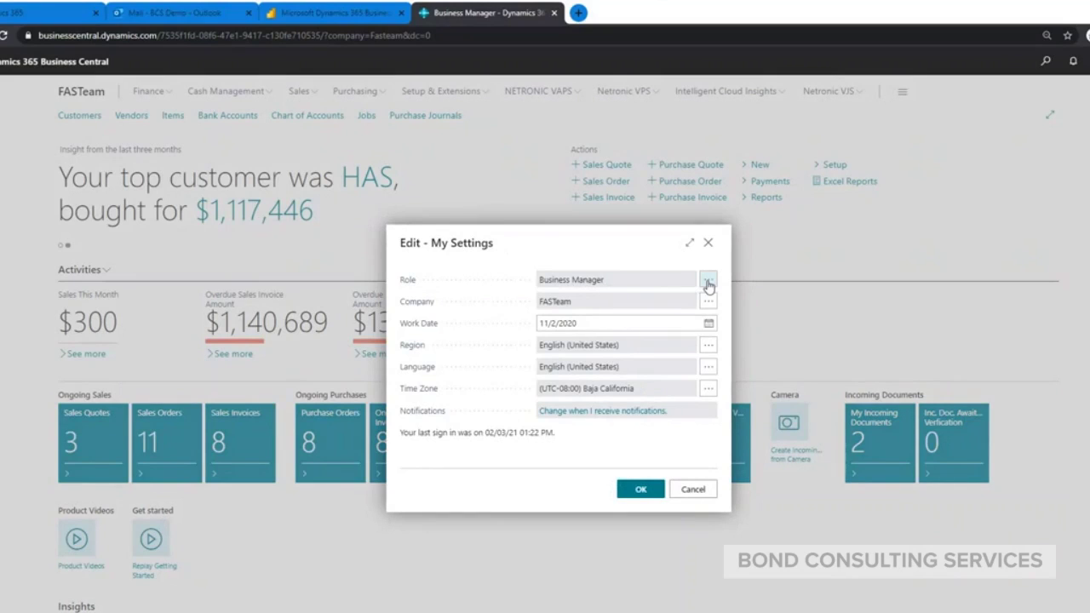
# Step: Review the Available Roles list and cancel it, keeping the Business Manager role
pyautogui.click(707, 283)
pyautogui.scroll(-1, 688, 325)
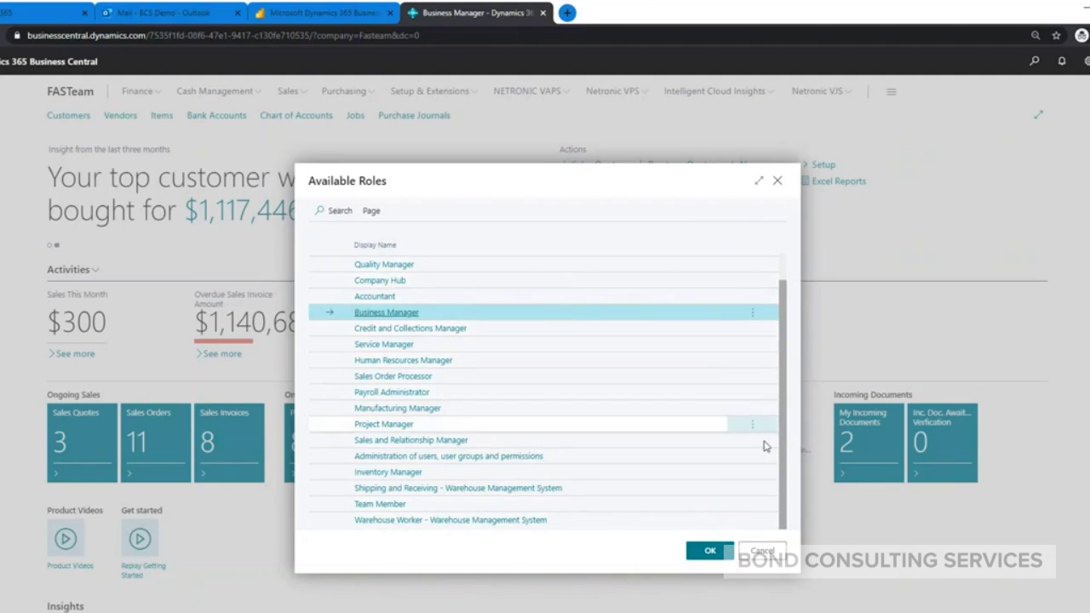
pyautogui.click(750, 552)
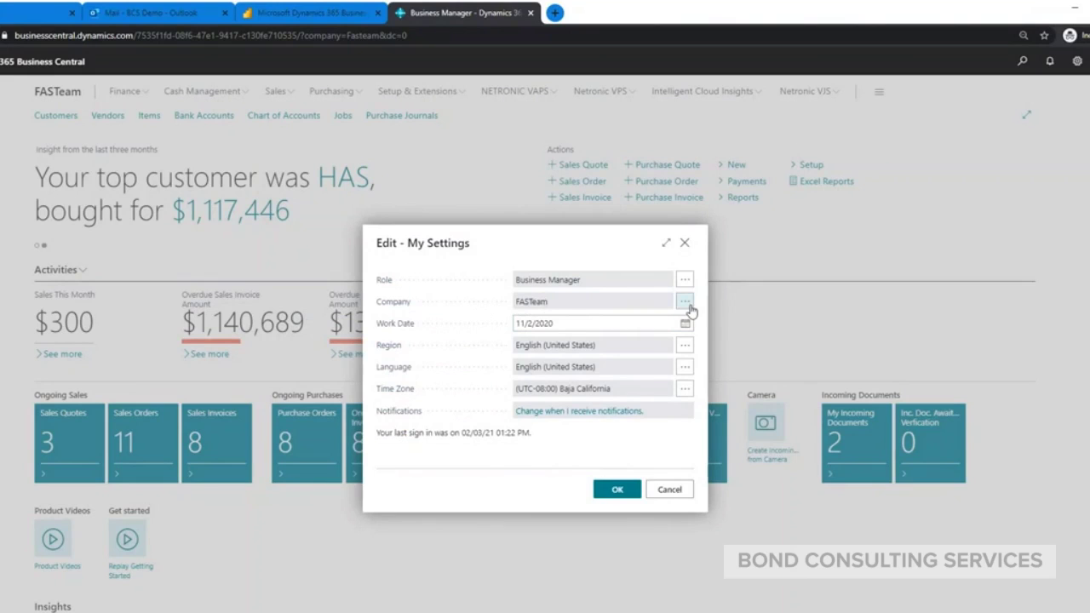
# Step: Check the Allowed Companies list, keep FASTeam, and cancel My Settings unchanged
pyautogui.click(684, 302)
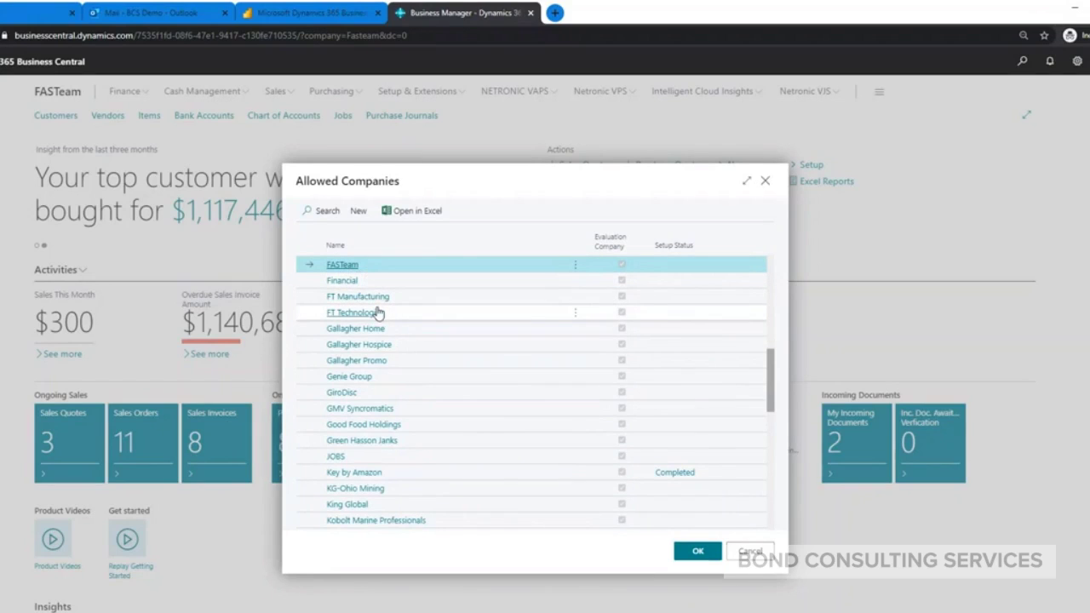
pyautogui.press('Escape')
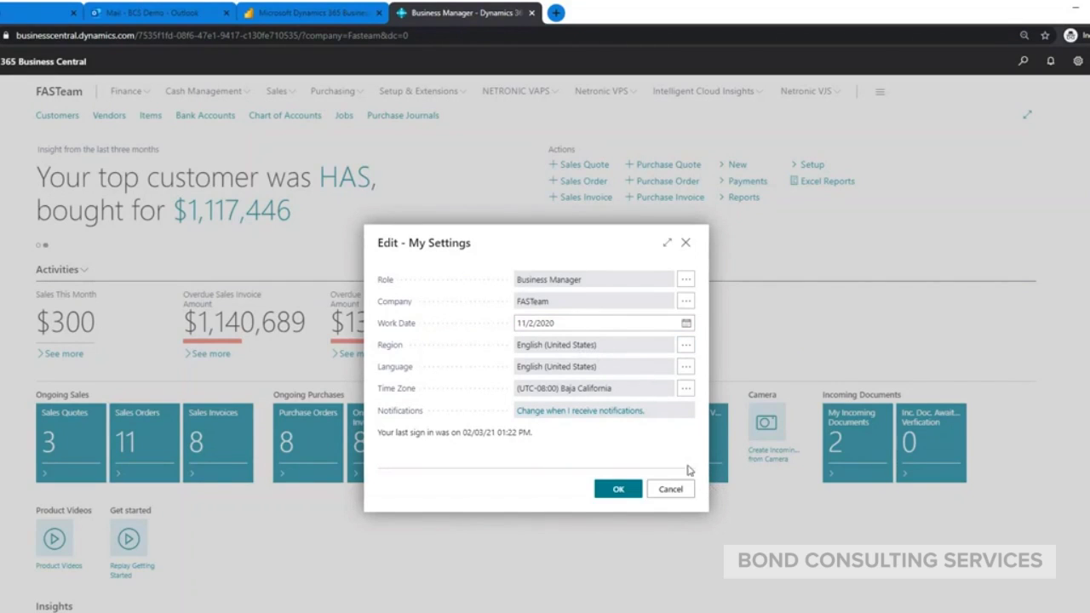
pyautogui.click(670, 489)
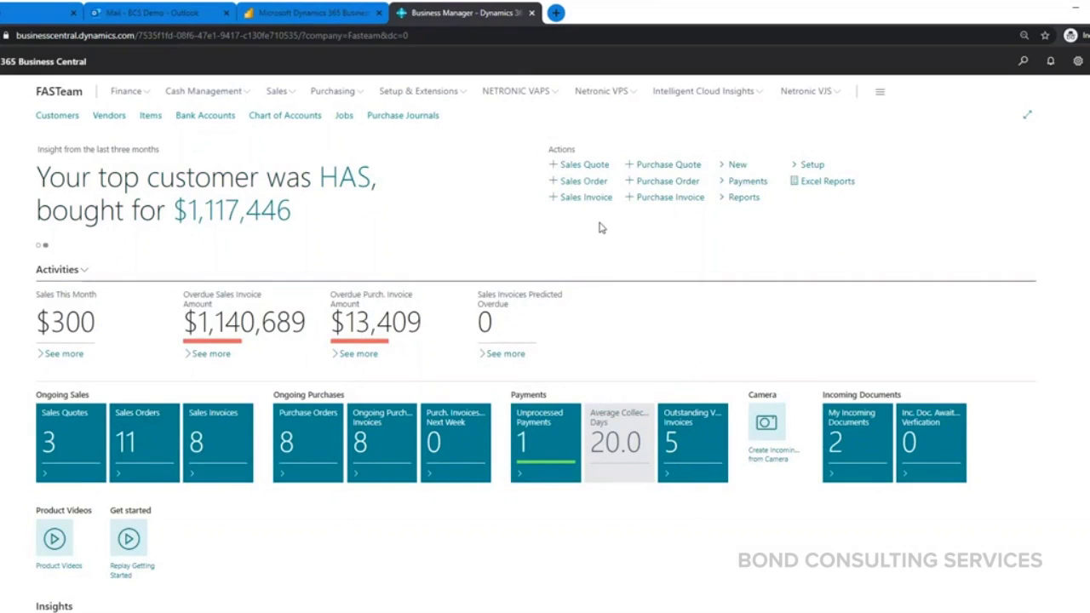
pyautogui.click(755, 198)
pyautogui.moveTo(728, 215)
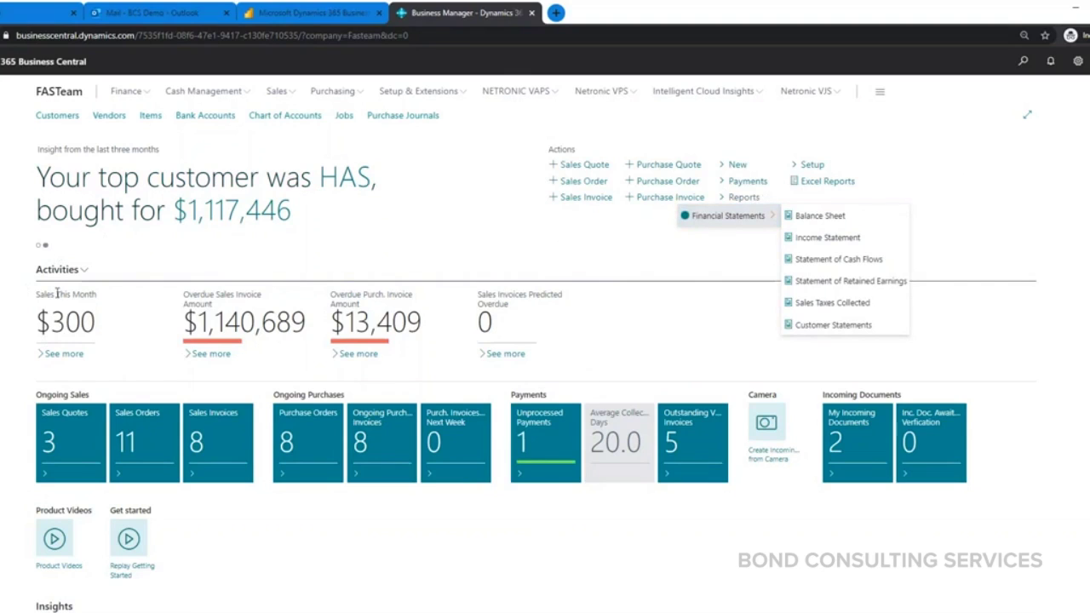
pyautogui.press('Escape')
pyautogui.scroll(-1, 68, 293)
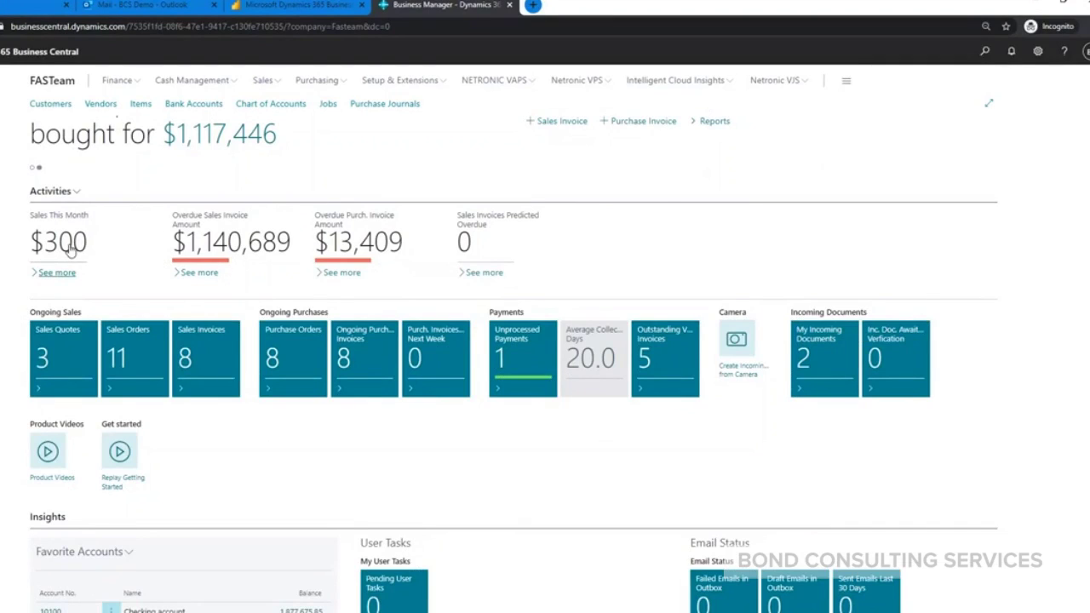
pyautogui.click(73, 245)
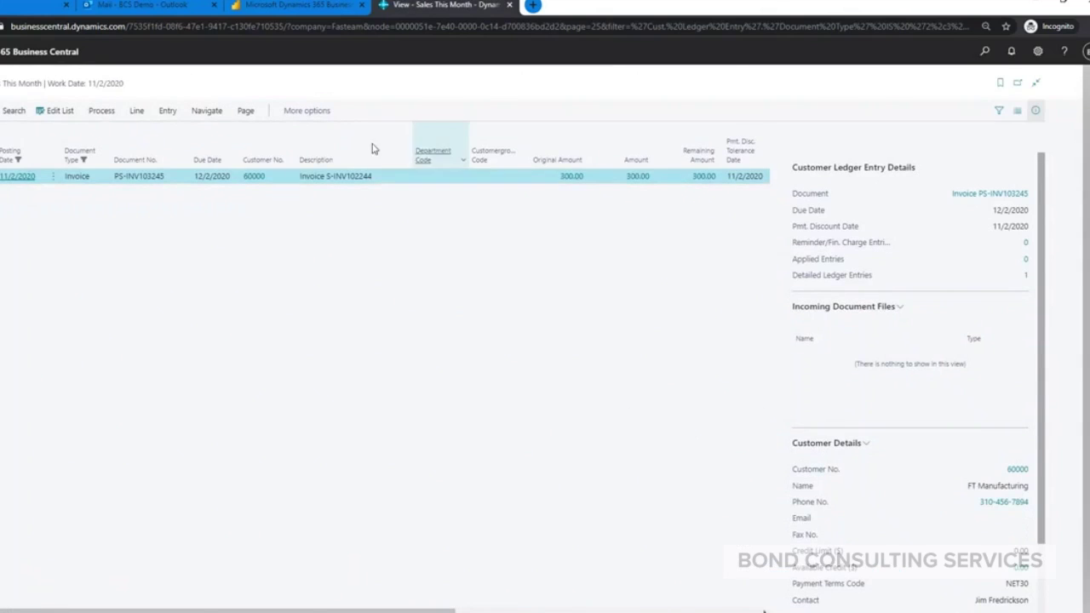
pyautogui.click(247, 114)
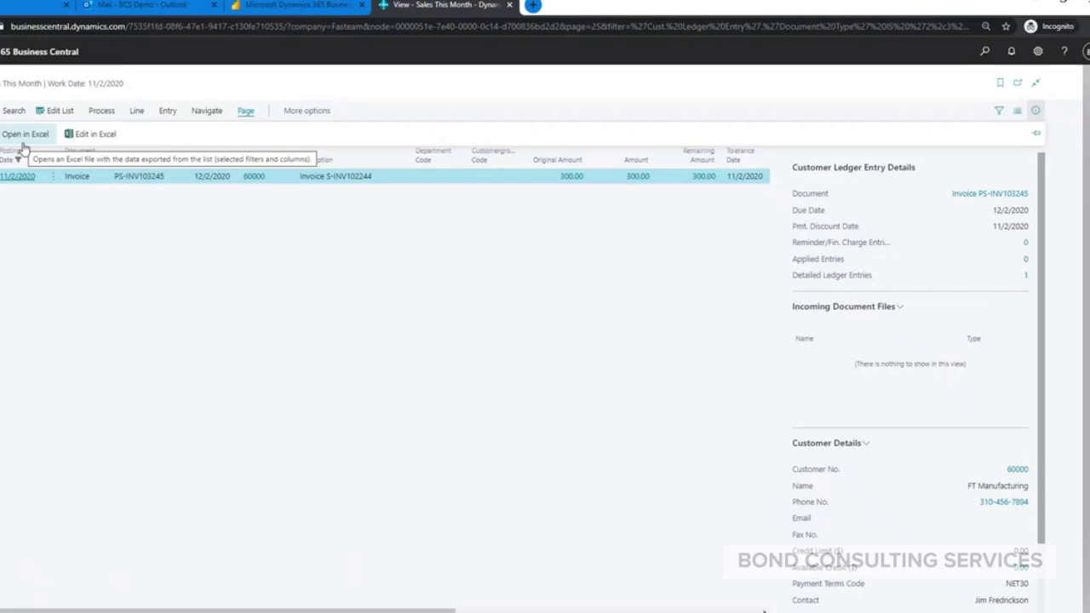
pyautogui.click(199, 272)
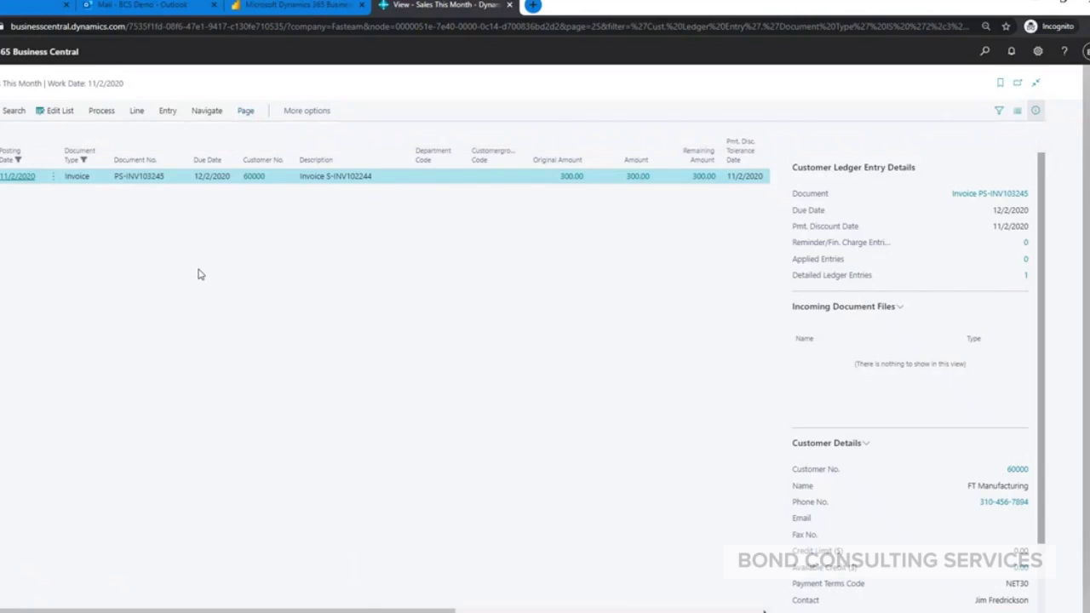
pyautogui.click(1000, 114)
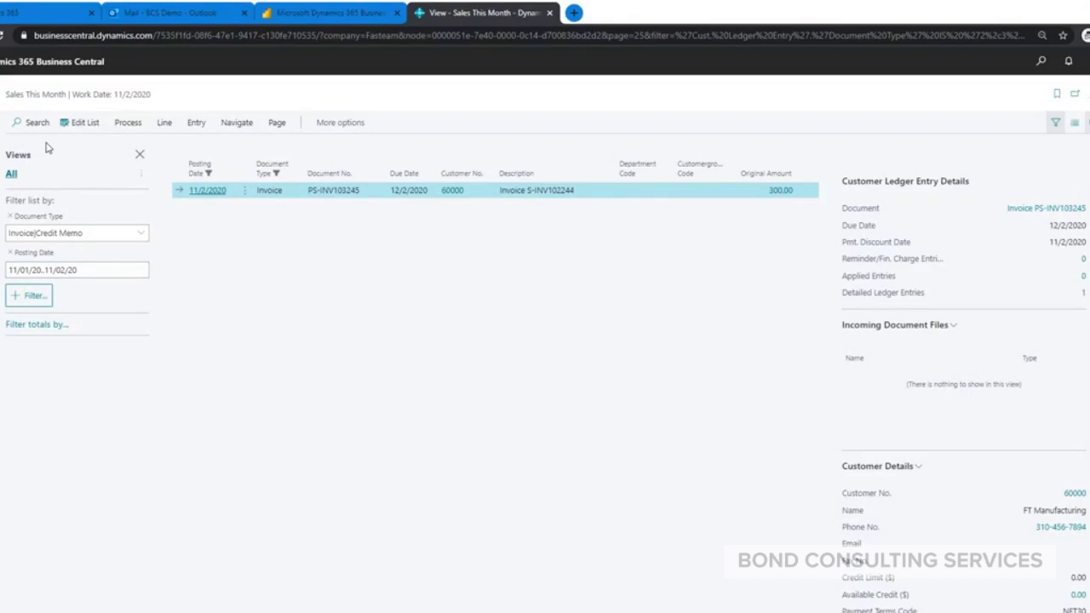
pyautogui.click(140, 154)
pyautogui.press('Escape')
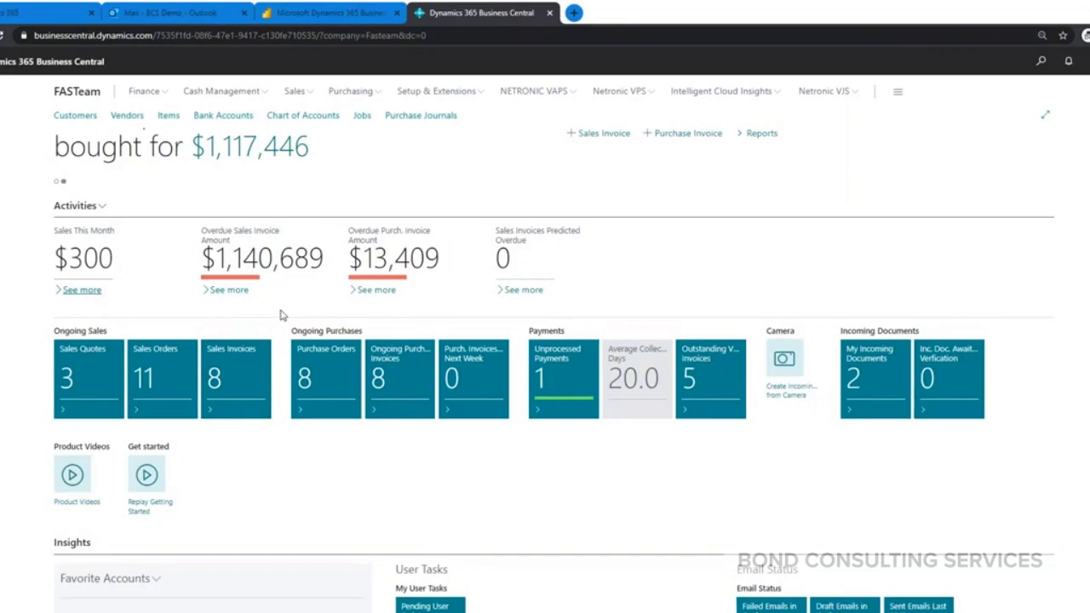
pyautogui.scroll(2, 153, 274)
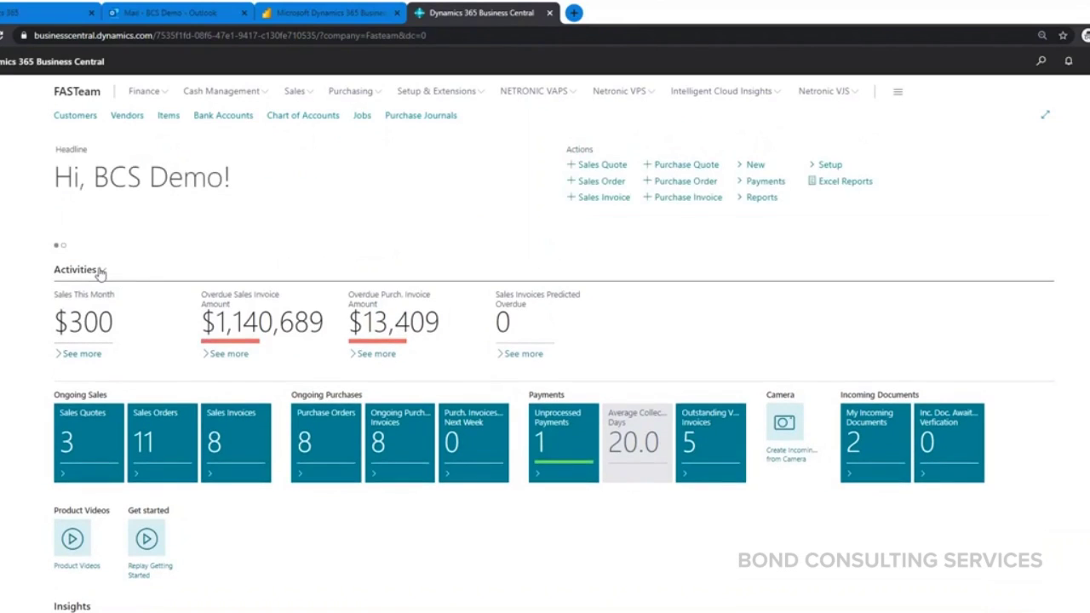
pyautogui.click(100, 270)
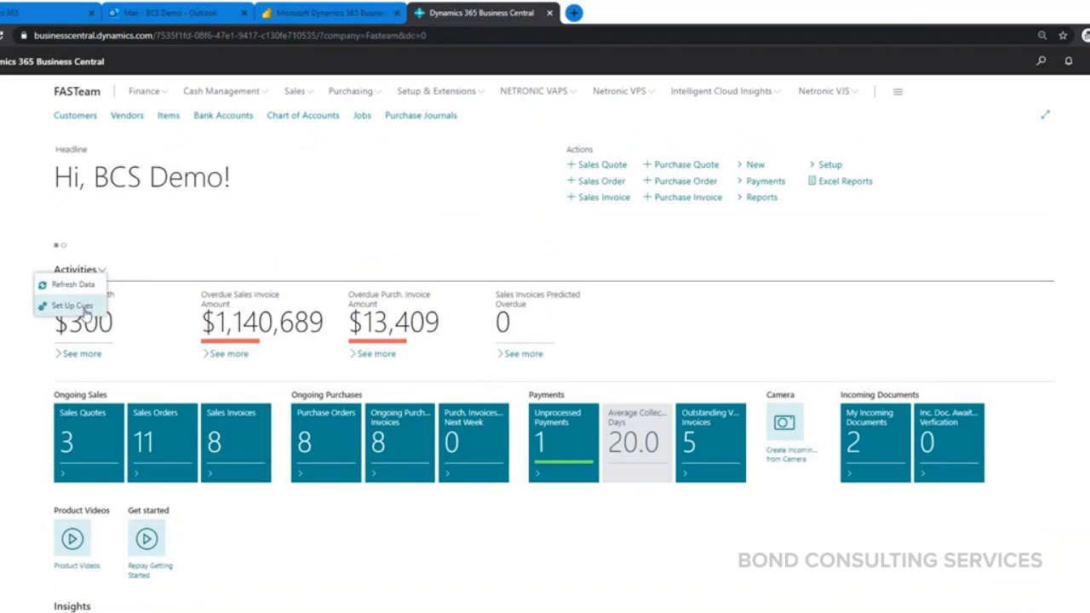
# Step: Review the Edit - Cue Setup thresholds and styles, then close it to return home
pyautogui.click(84, 309)
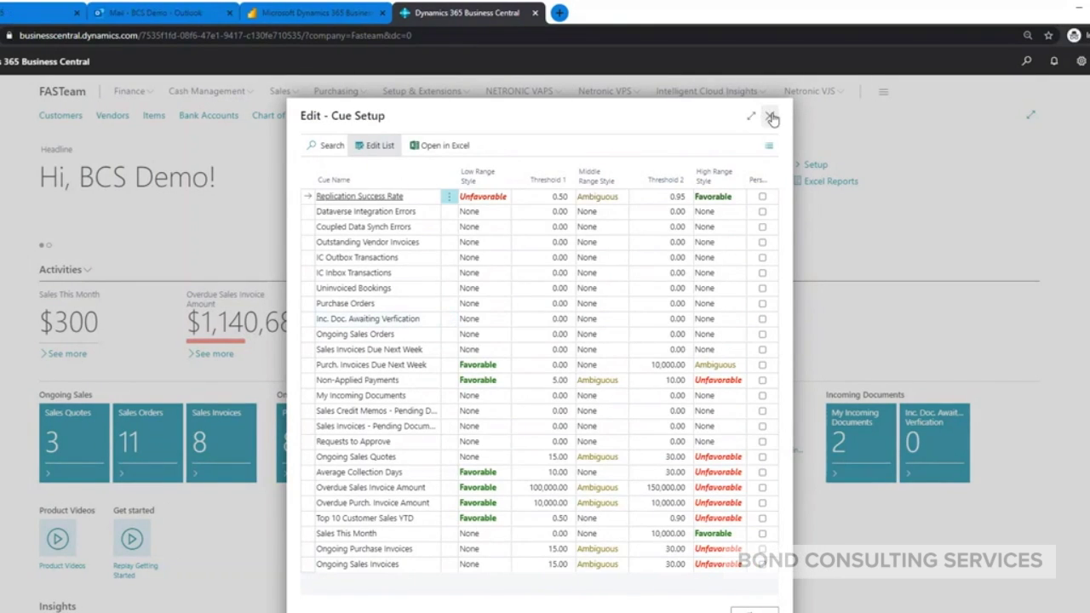
pyautogui.click(772, 119)
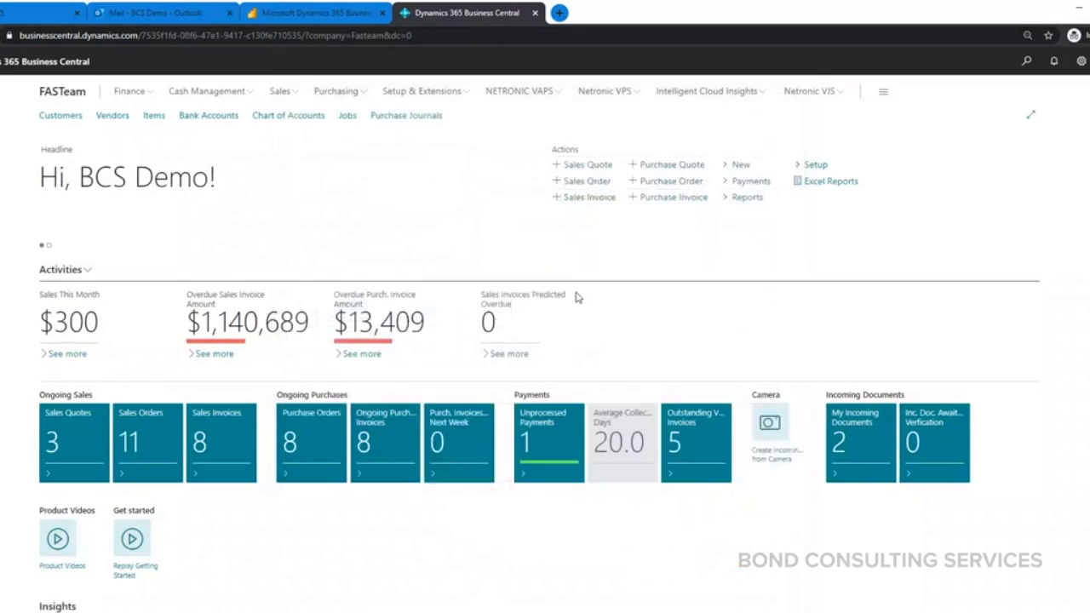
pyautogui.scroll(-2, 585, 304)
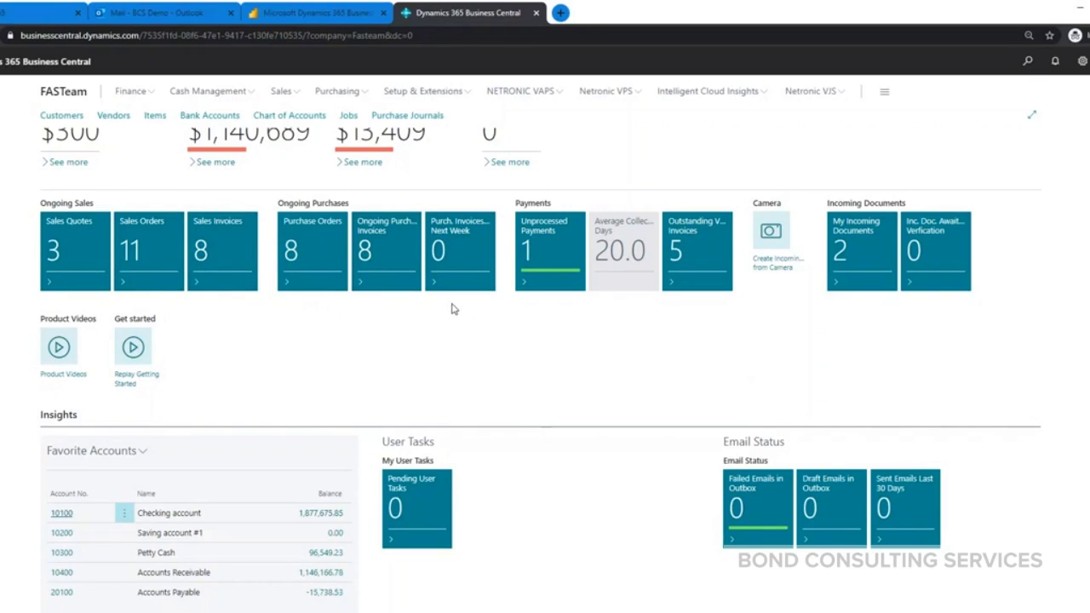
pyautogui.scroll(-3, 453, 309)
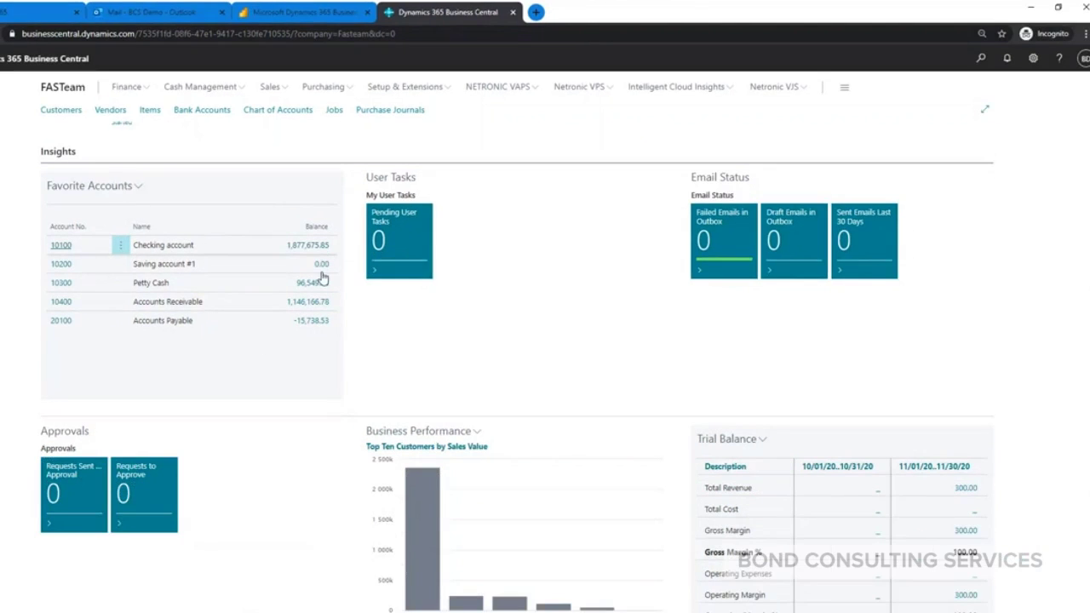
pyautogui.scroll(-2, 386, 289)
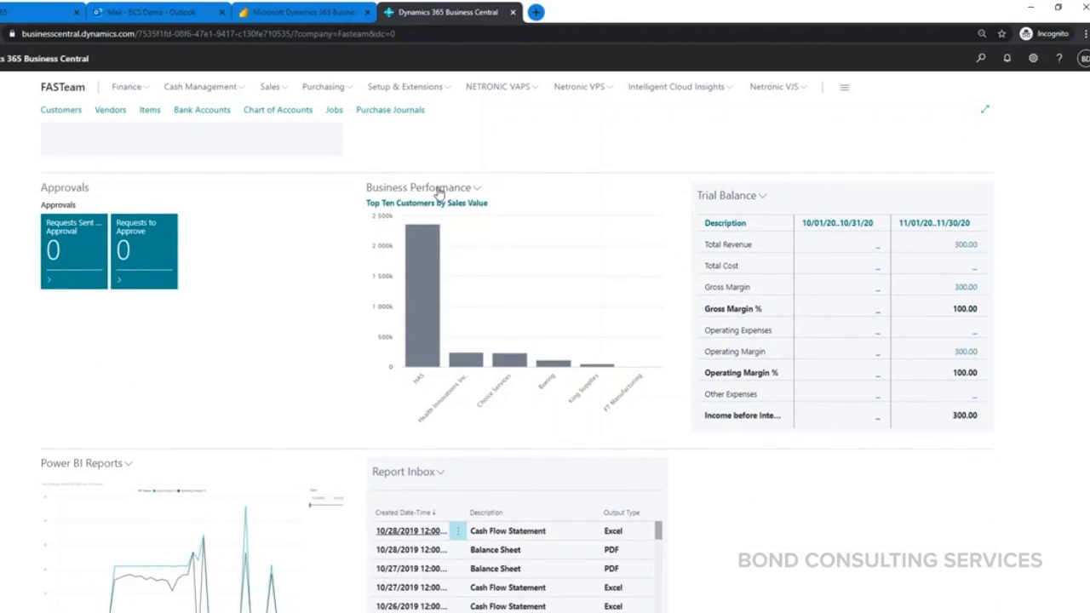
pyautogui.click(475, 187)
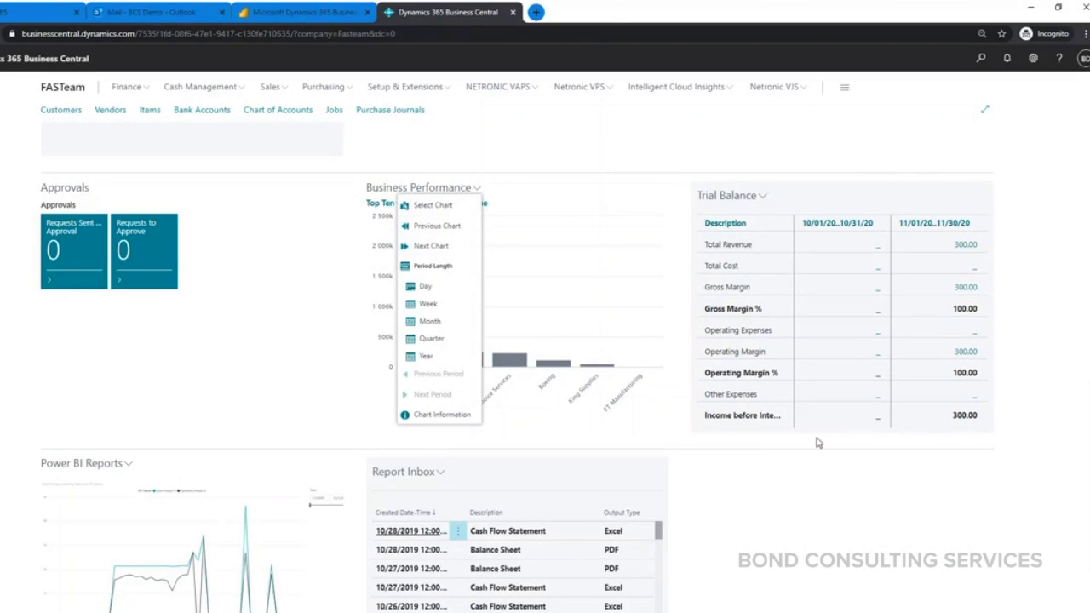
pyautogui.click(868, 328)
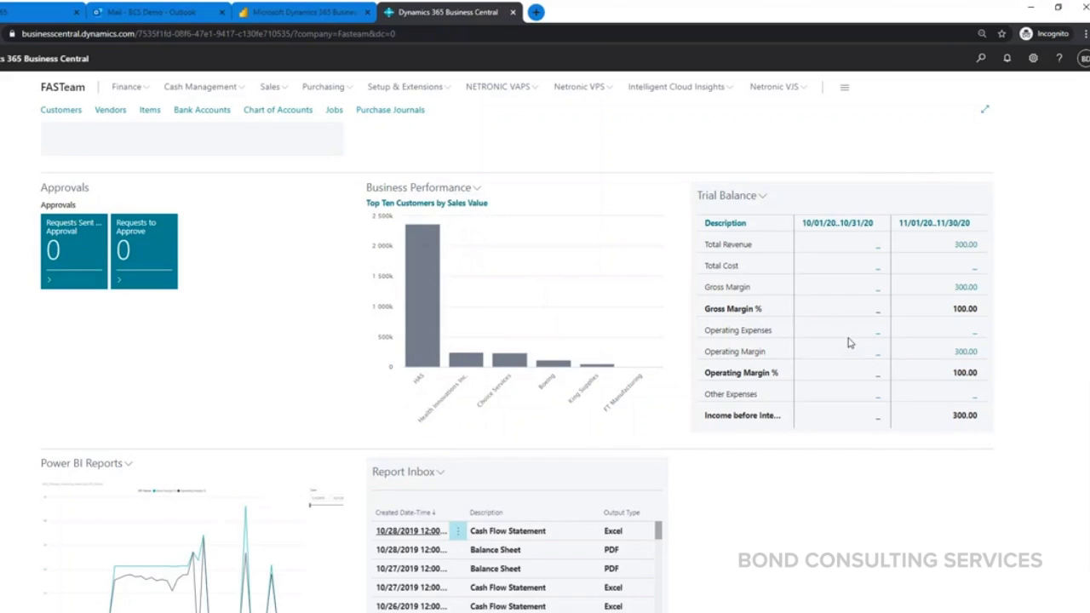
pyautogui.scroll(-2, 848, 342)
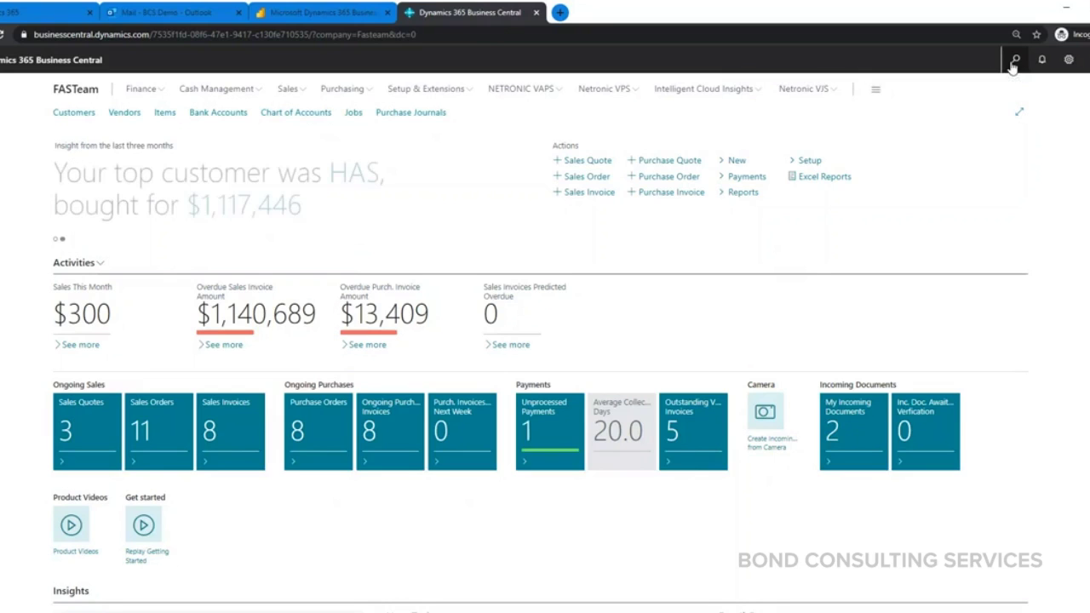
pyautogui.click(1013, 59)
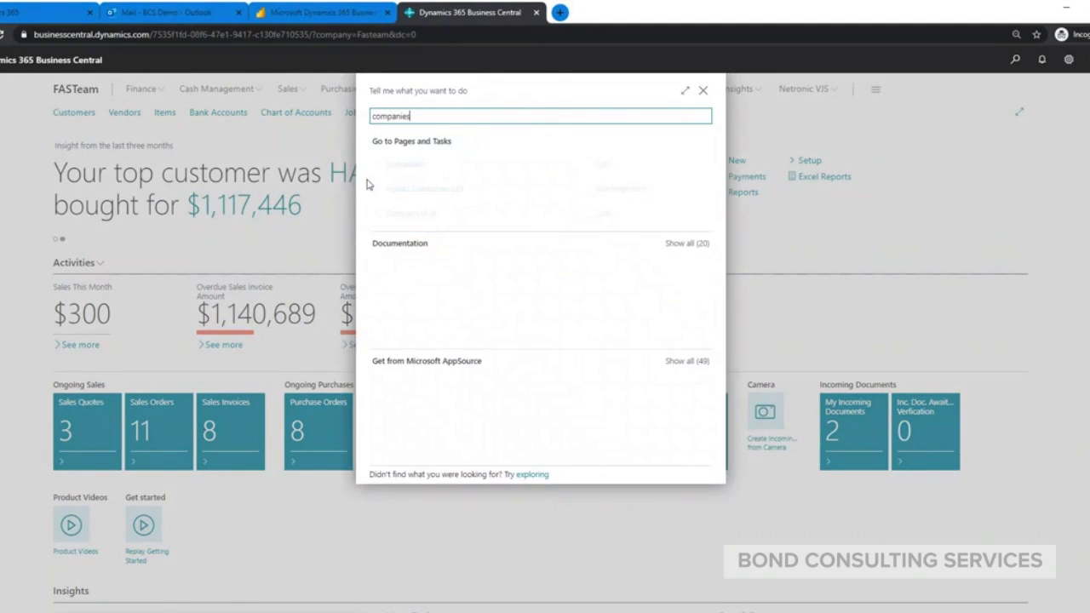
# Step: Open Companies from the Tell Me results and select the Financial company row
pyautogui.click(405, 166)
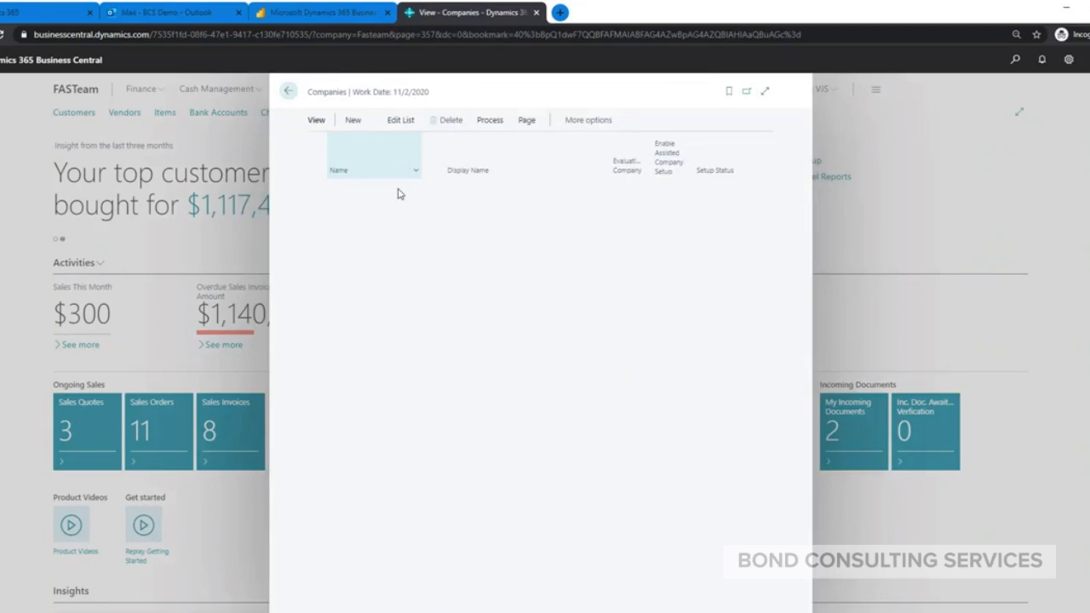
pyautogui.scroll(-4, 459, 269)
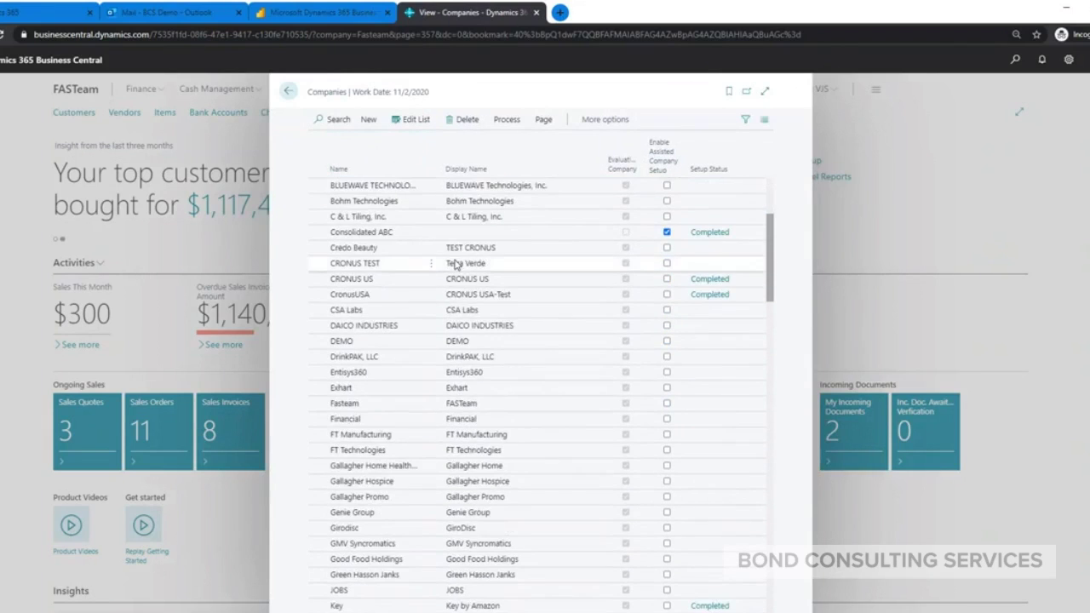
pyautogui.scroll(-1, 465, 319)
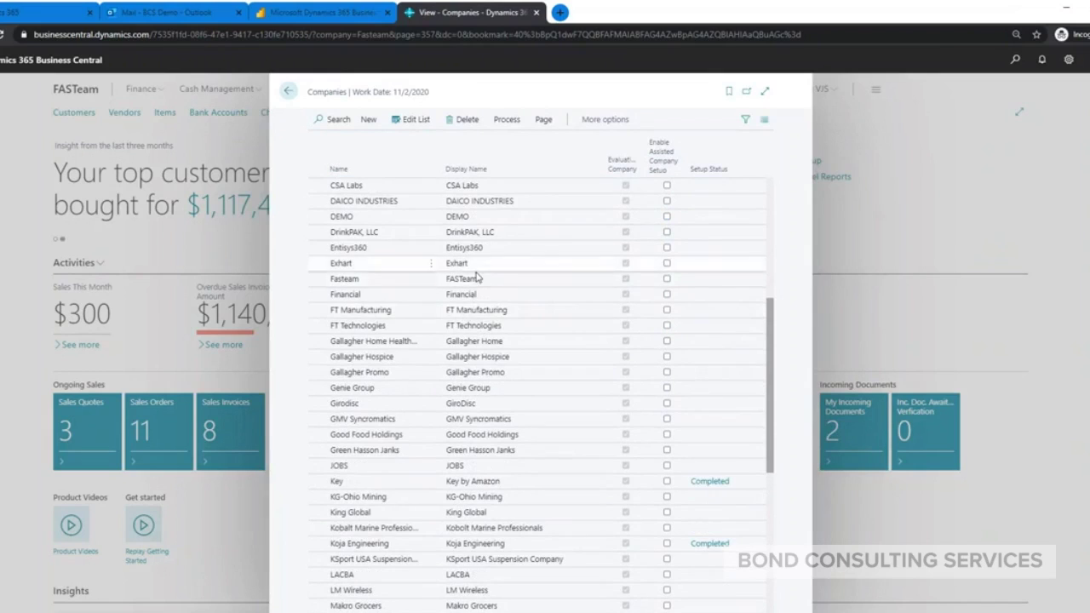
pyautogui.click(492, 283)
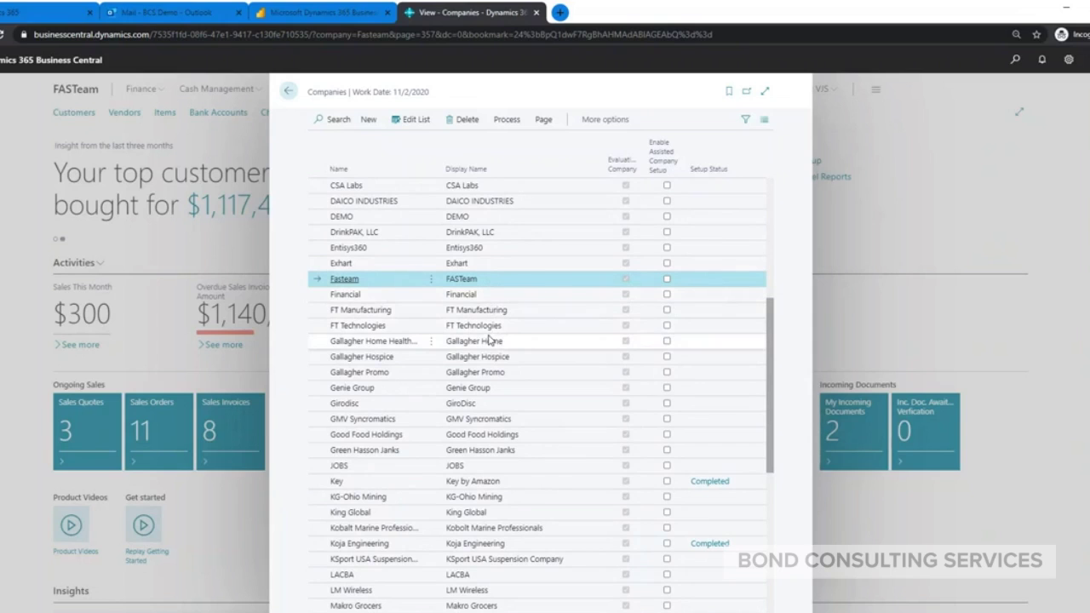
pyautogui.click(485, 298)
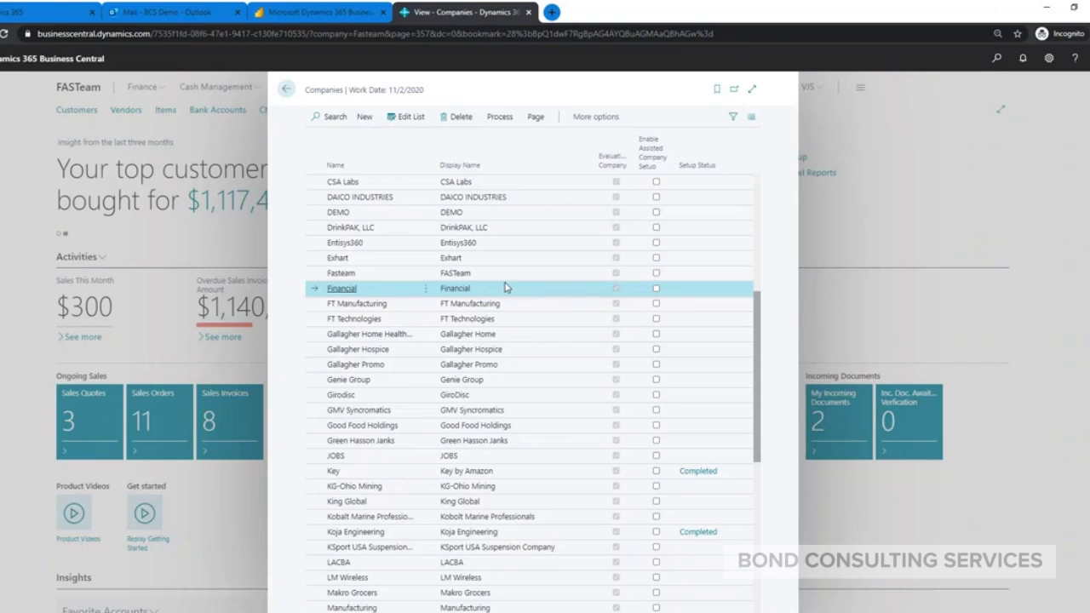
# Step: Open Copy Company for Financial, cancel without a new name, then reopen it via Process > Copy
pyautogui.click(509, 121)
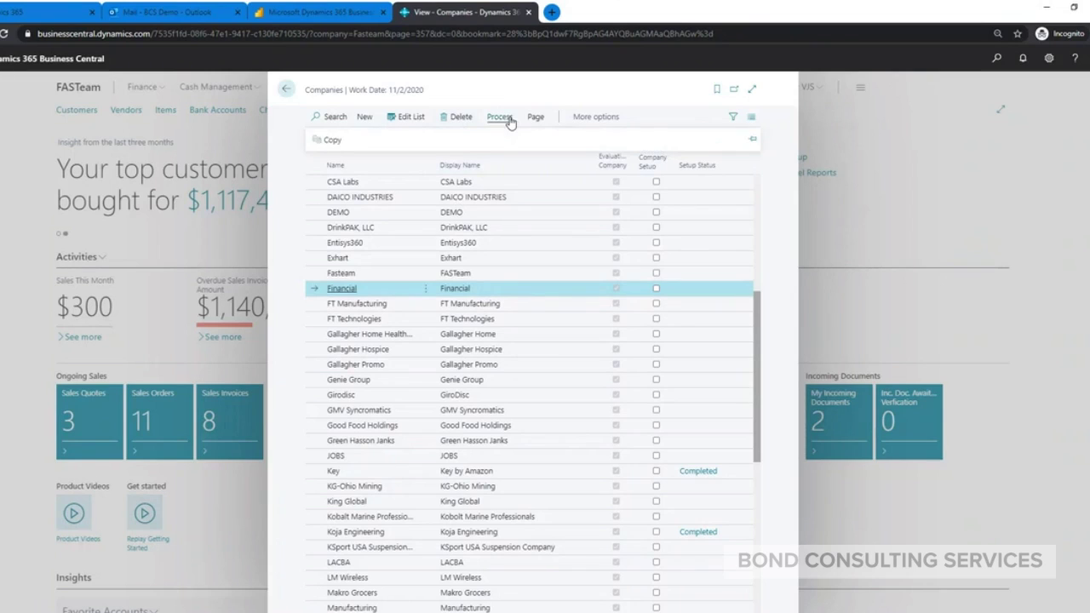
pyautogui.click(322, 149)
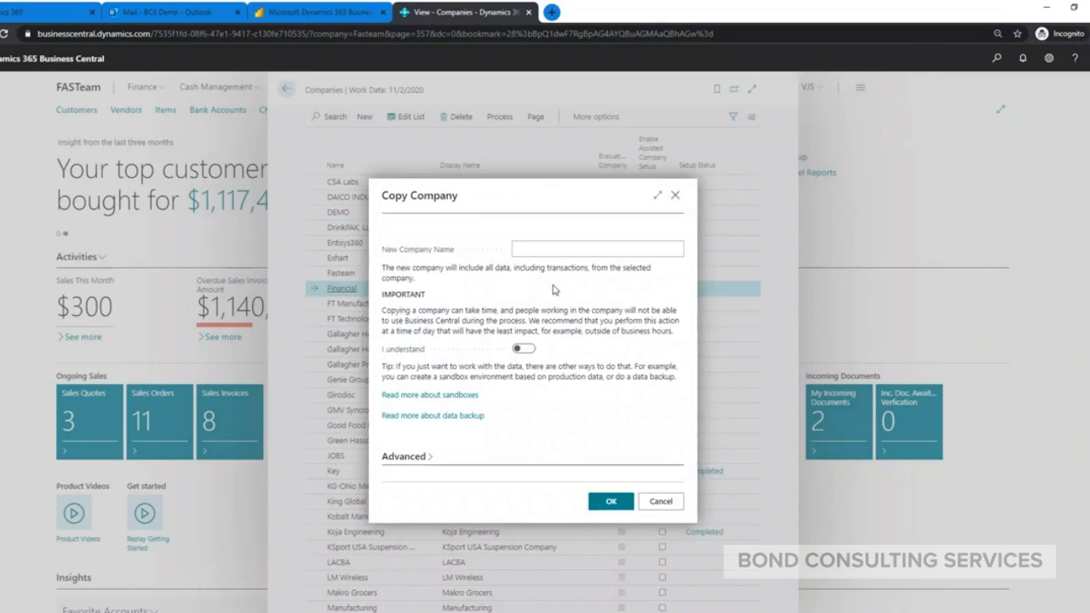
pyautogui.click(567, 249)
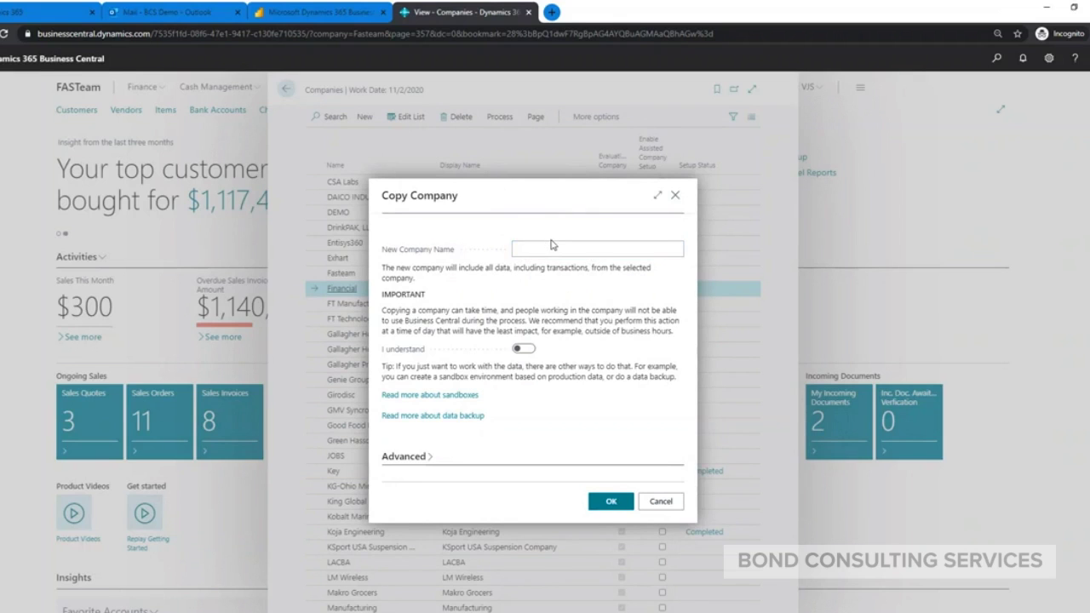
pyautogui.click(551, 247)
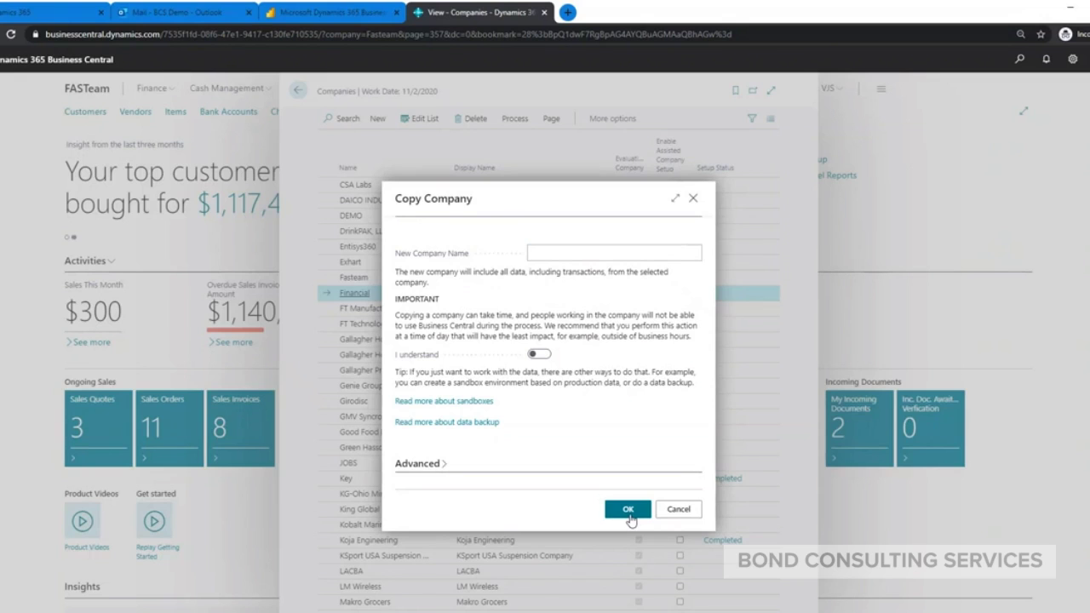
pyautogui.click(680, 510)
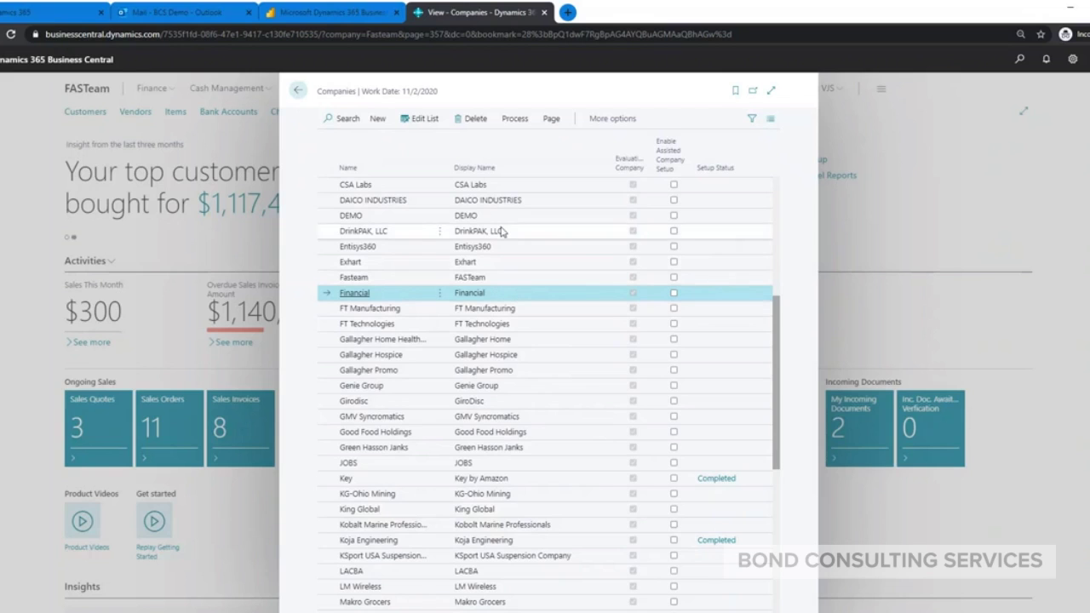
pyautogui.click(515, 120)
pyautogui.click(345, 144)
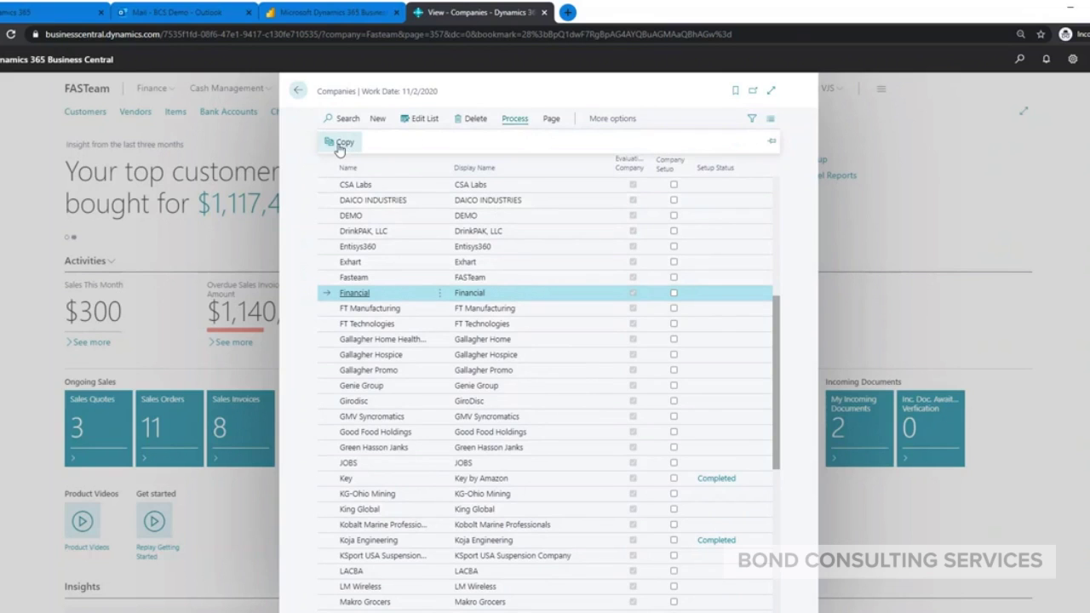